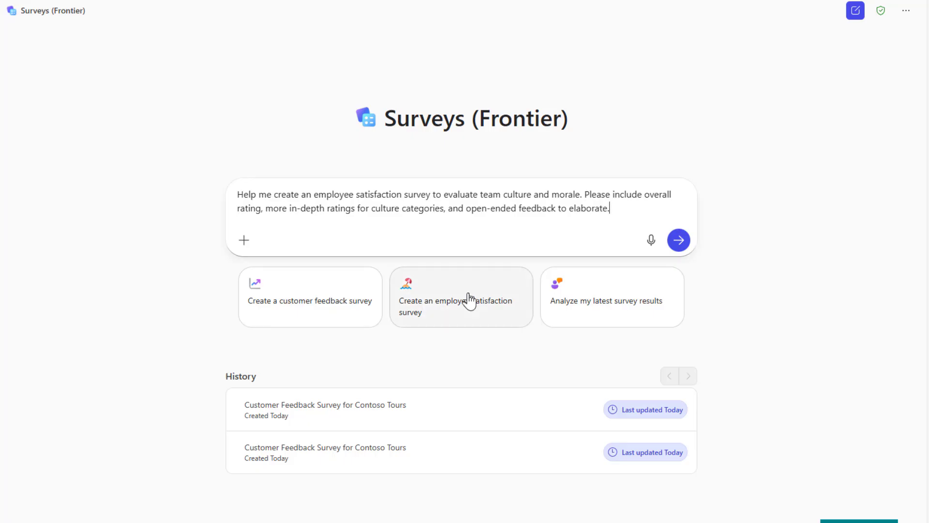
# Step: Send the employee satisfaction survey prompt on team culture and morale, then preview the drafted survey
pyautogui.click(683, 244)
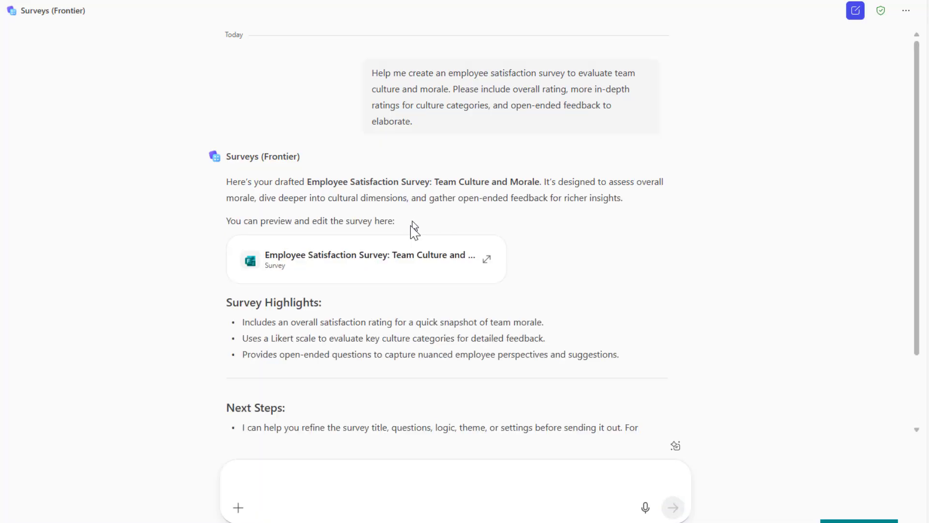
pyautogui.click(406, 257)
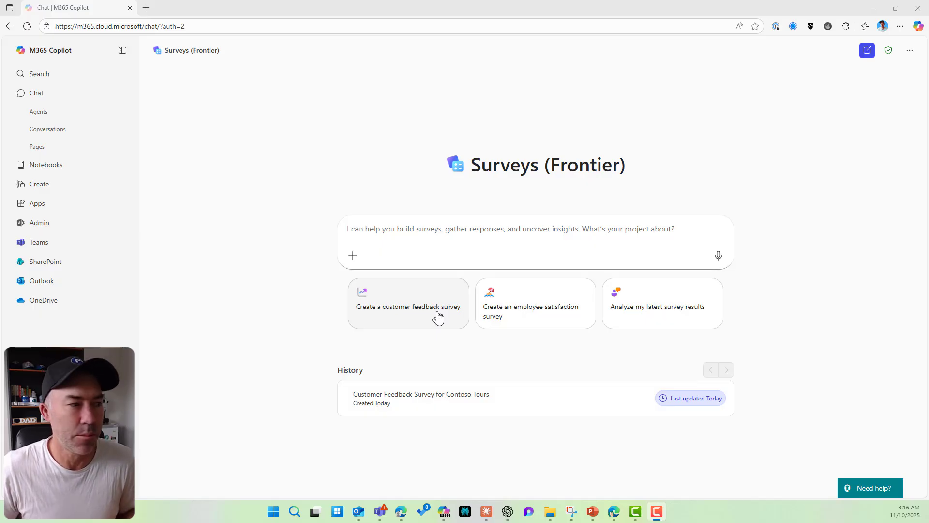
# Step: Edit the customer feedback suggestion to name Contoso Desert Tours, asking for NPS and open-ended suggestions, and send it
pyautogui.click(409, 321)
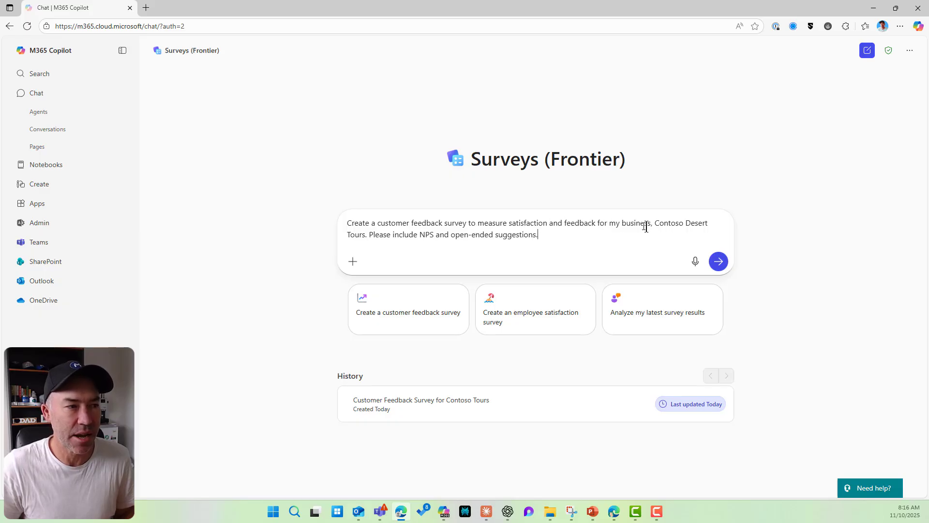
pyautogui.moveTo(656, 225); pyautogui.dragTo(665, 225)
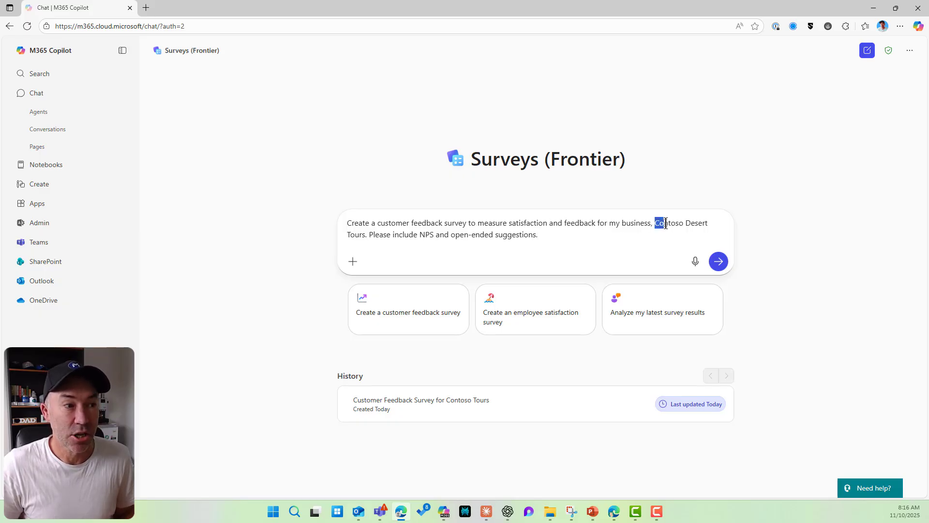
pyautogui.click(665, 226)
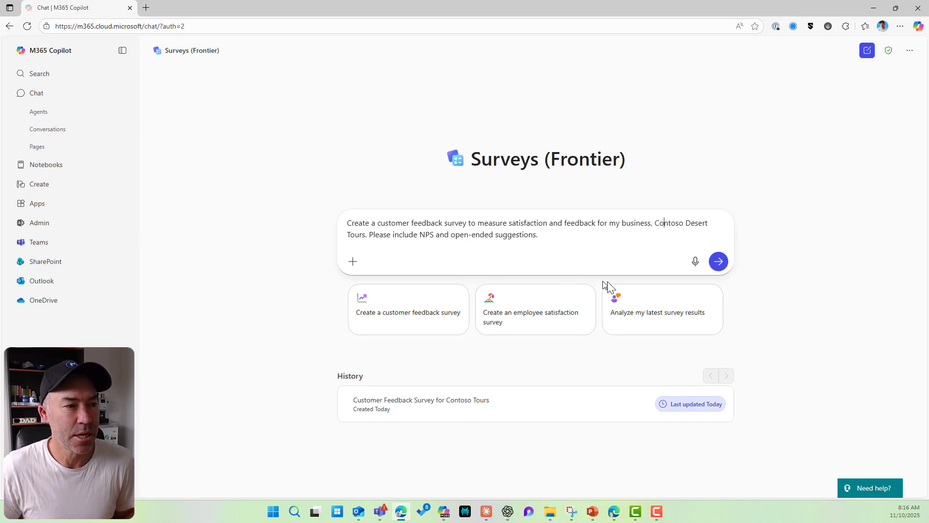
pyautogui.click(718, 261)
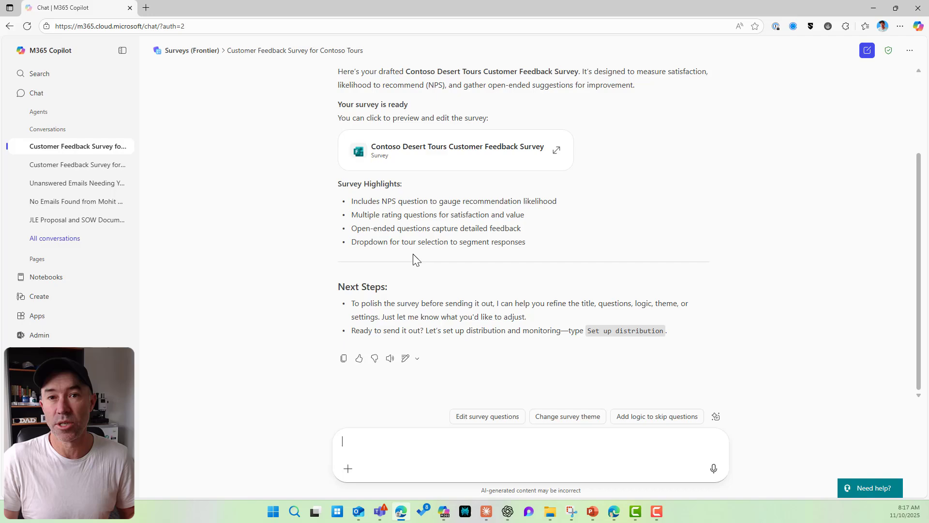
# Step: Show the Contoso Desert Tours survey in the preview pane and look through its questions
pyautogui.click(479, 164)
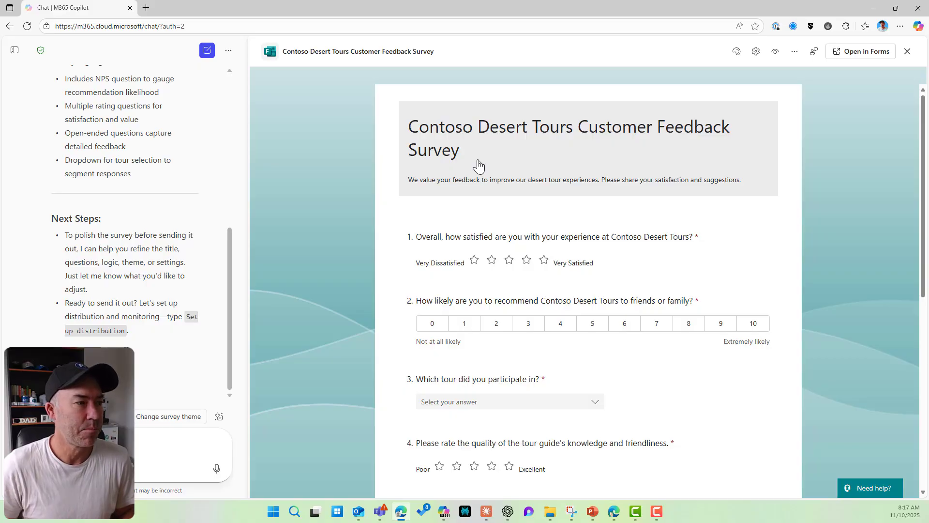
pyautogui.scroll(-7, 578, 237)
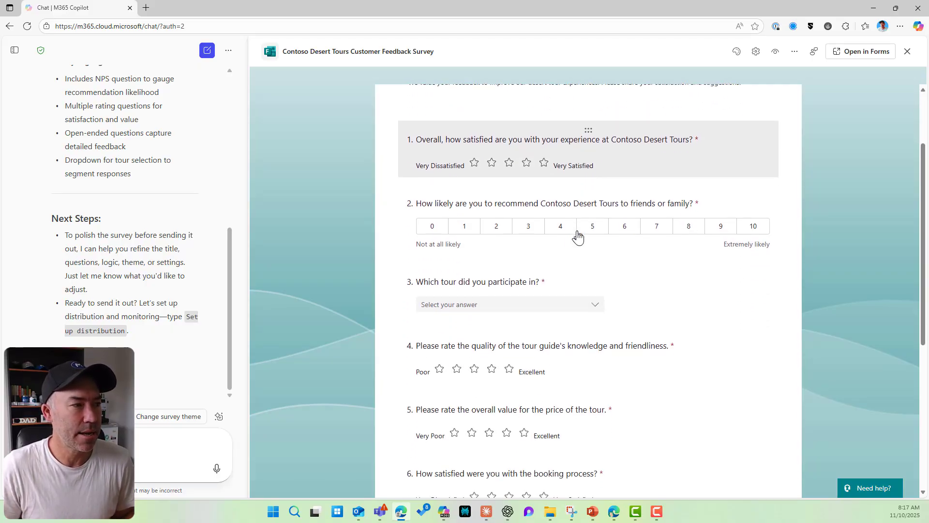
pyautogui.scroll(8, 578, 237)
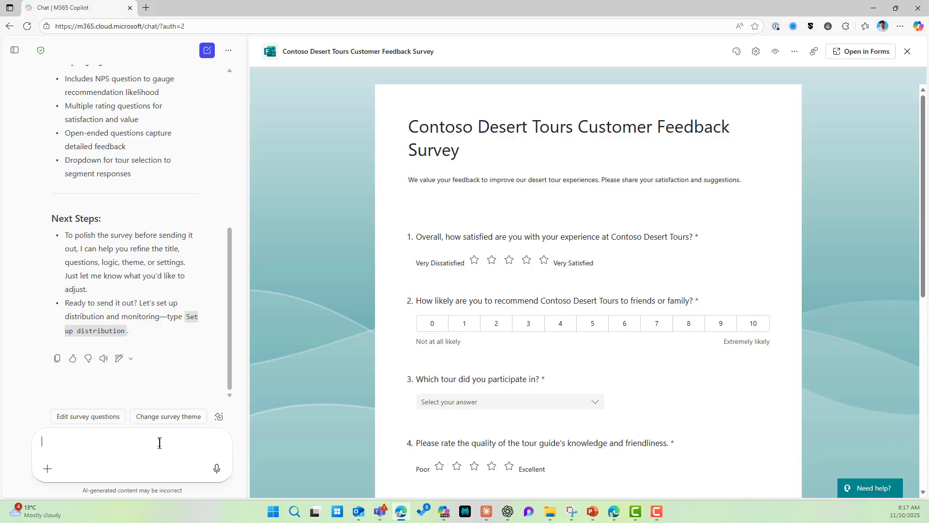
# Step: Ask the agent to add an opening question where respondents enter their first and last names
pyautogui.write('Can you please add')
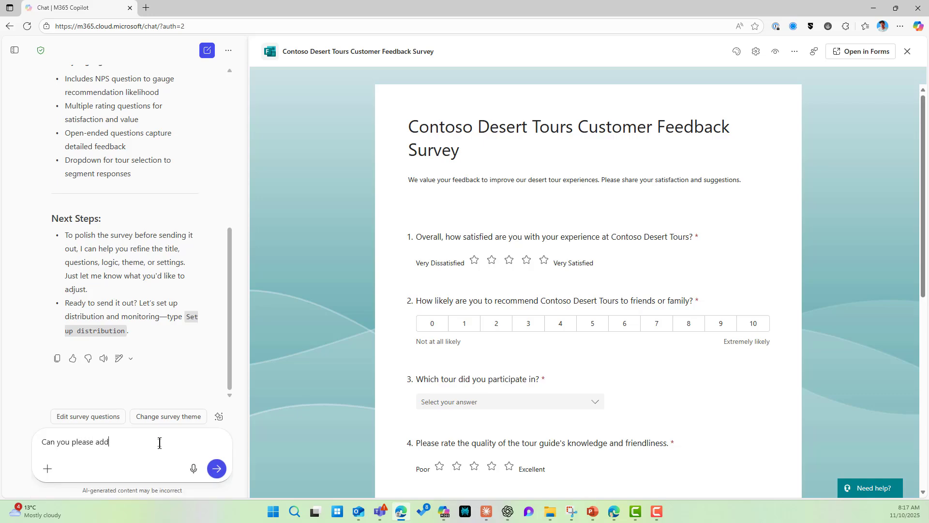
pyautogui.write(' a quesiton at the start to allow the user to ')
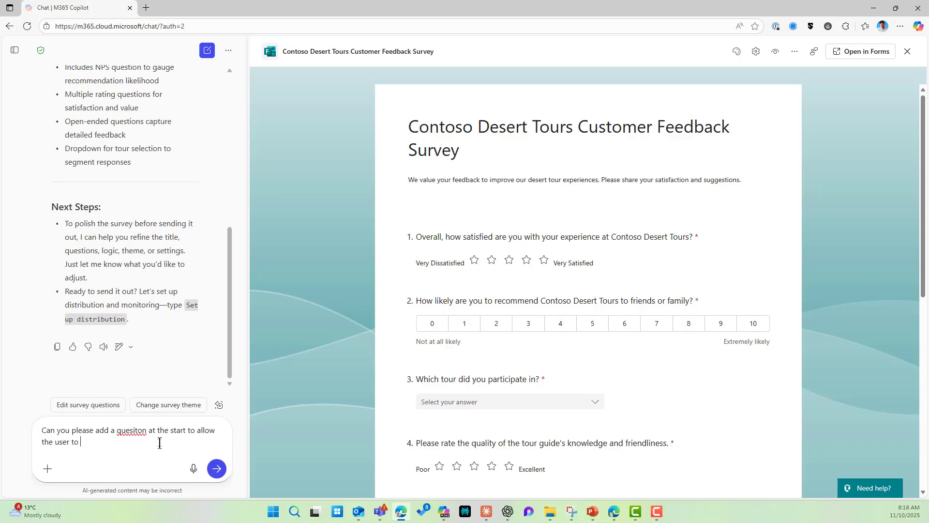
pyautogui.write('enter their frist and last names')
pyautogui.press('Return')
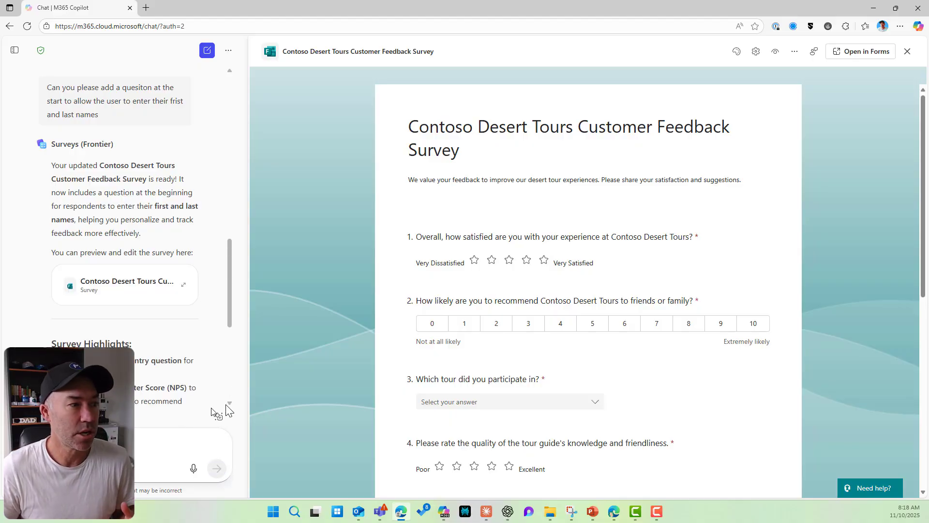
# Step: Refresh the preview from the updated survey card so the name question appears as question 1
pyautogui.scroll(3, 164, 337)
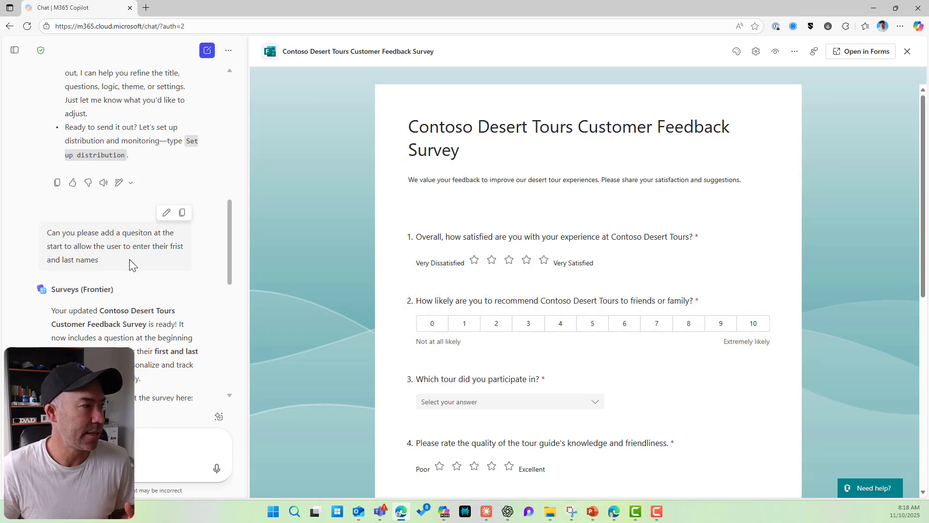
pyautogui.scroll(-3, 130, 260)
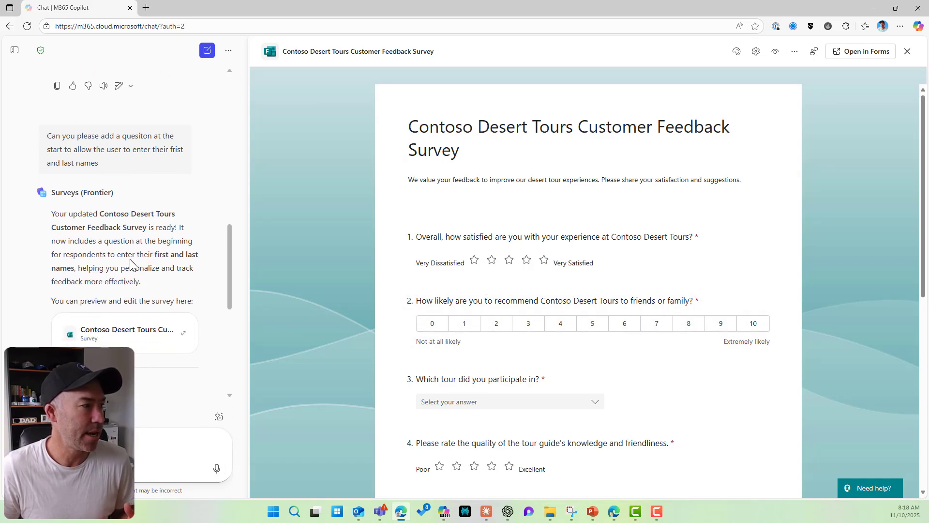
pyautogui.click(125, 289)
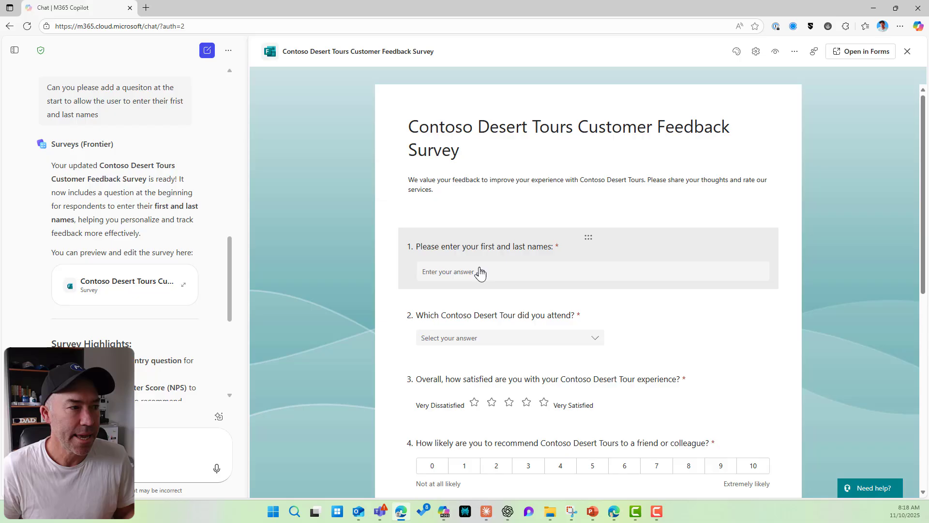
pyautogui.scroll(-1, 479, 275)
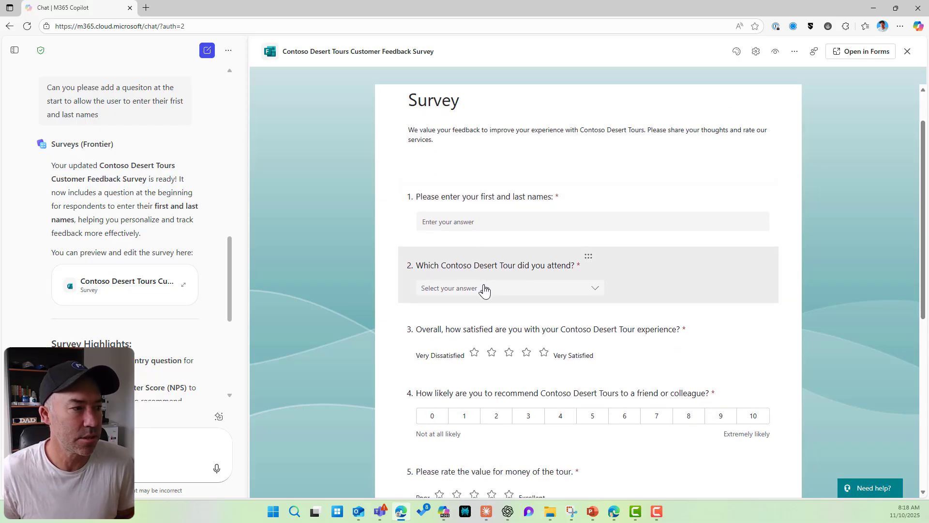
pyautogui.scroll(-1, 481, 286)
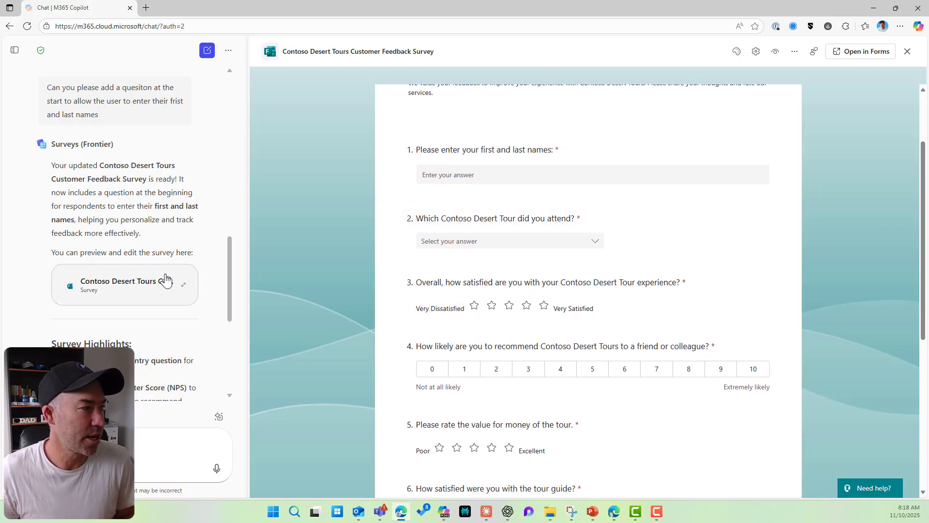
pyautogui.scroll(6, 165, 277)
pyautogui.scroll(-5, 166, 276)
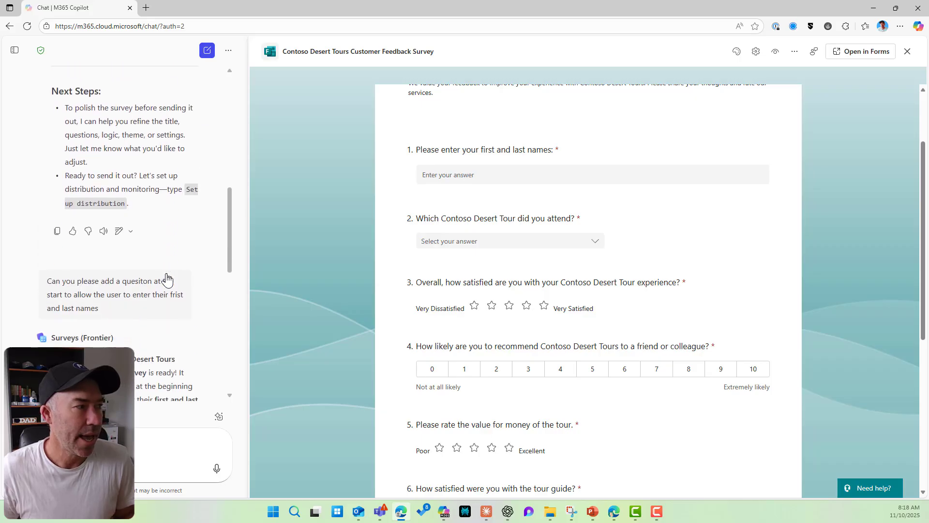
pyautogui.scroll(3, 166, 276)
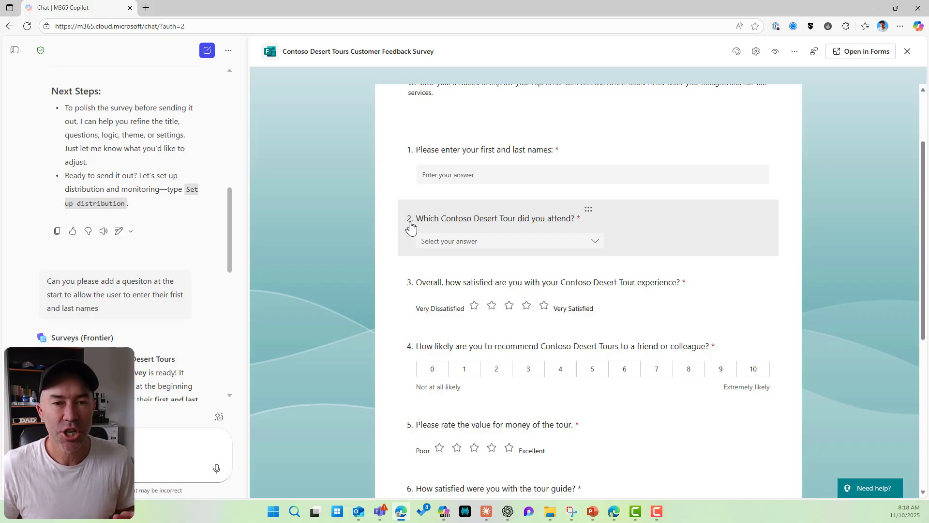
# Step: Check question 2's tour options, then ask the agent to let users select multiple options there
pyautogui.click(586, 251)
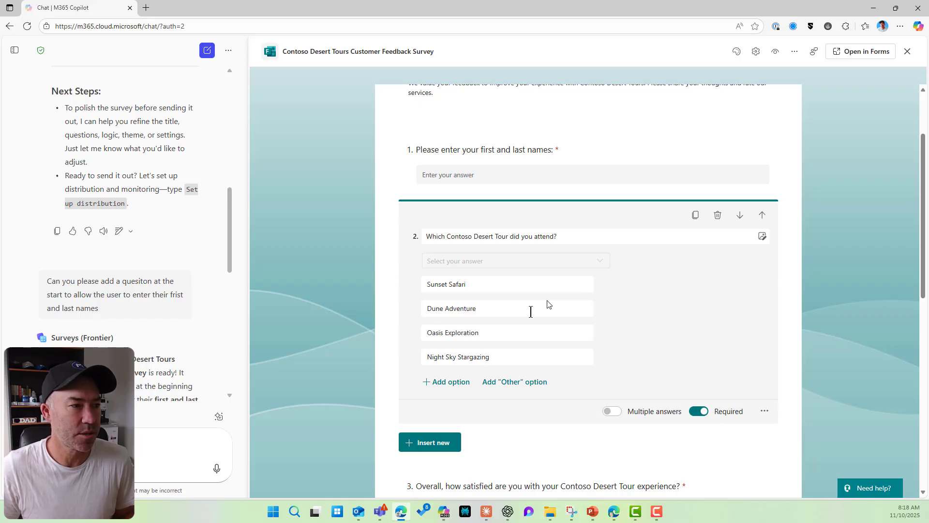
pyautogui.click(129, 438)
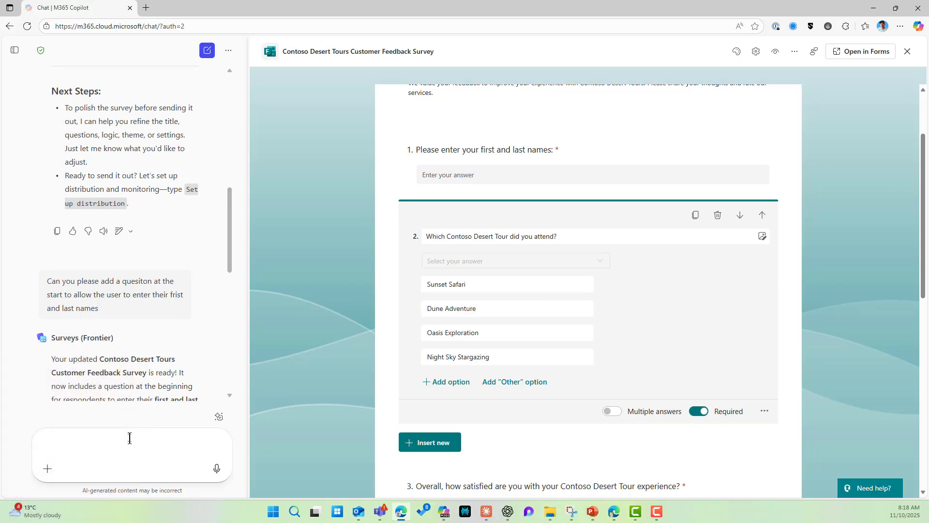
pyautogui.write('can we please cha')
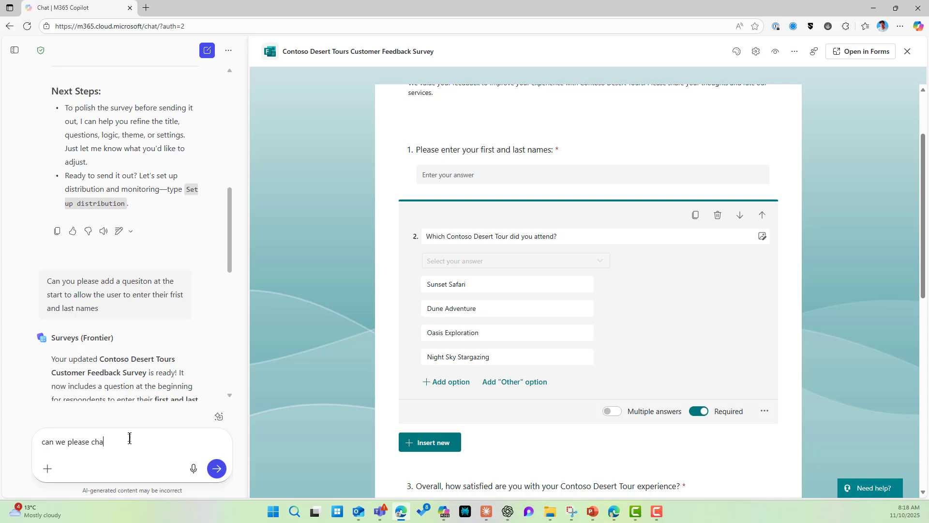
pyautogui.write('nge question to o allow the user to selc')
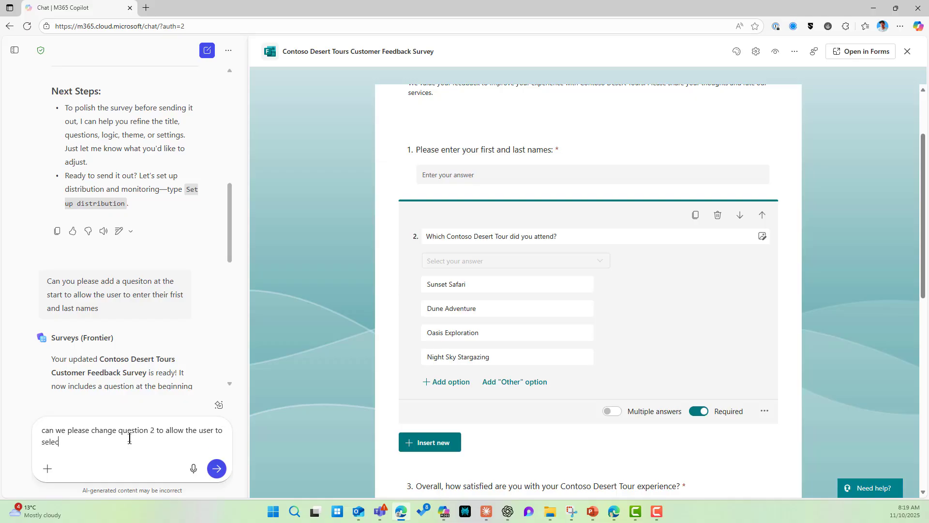
pyautogui.write('t multiple options')
pyautogui.click(216, 468)
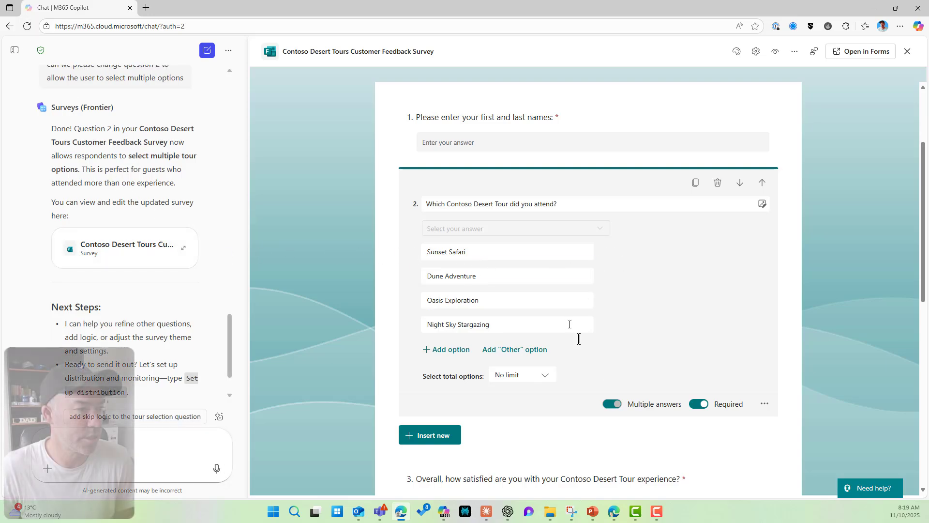
# Step: Scroll the preview to confirm question 2 has Multiple answers on with 'No limit'
pyautogui.scroll(1, 499, 289)
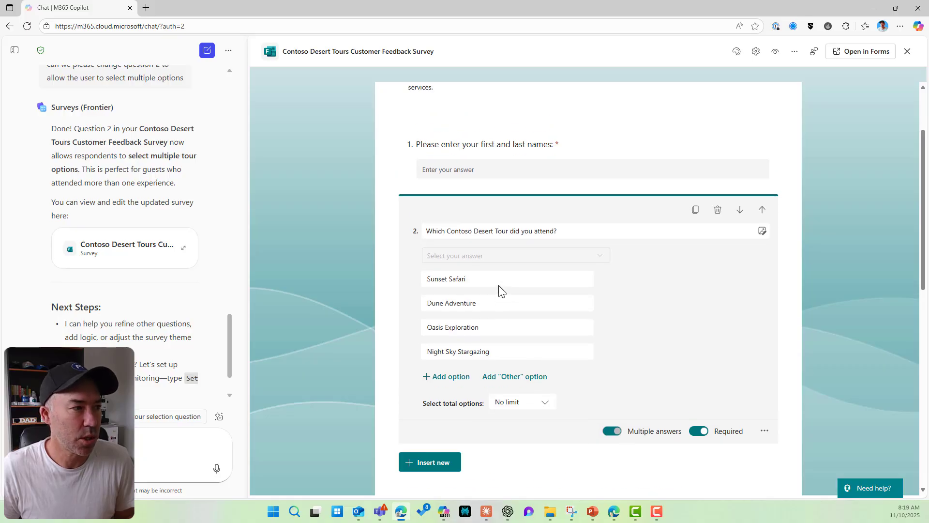
pyautogui.scroll(2, 499, 285)
pyautogui.scroll(-4, 492, 284)
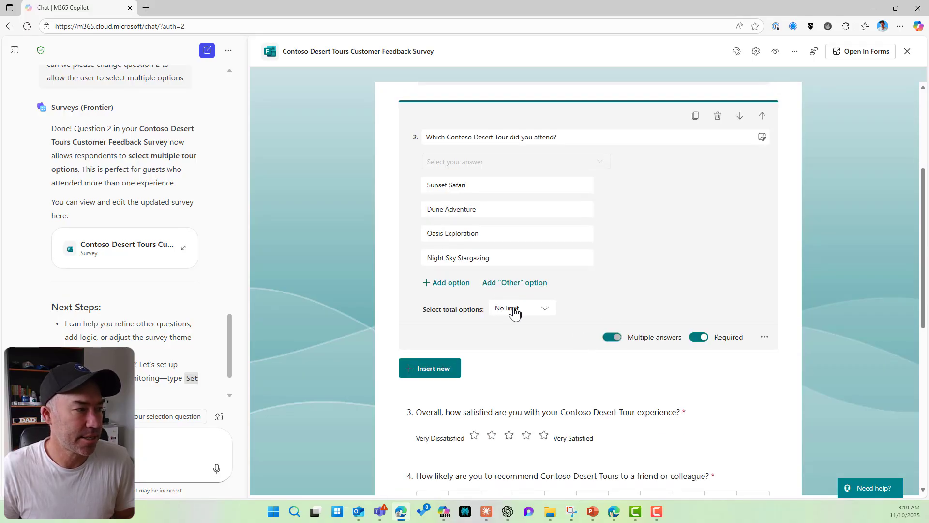
pyautogui.scroll(4, 503, 302)
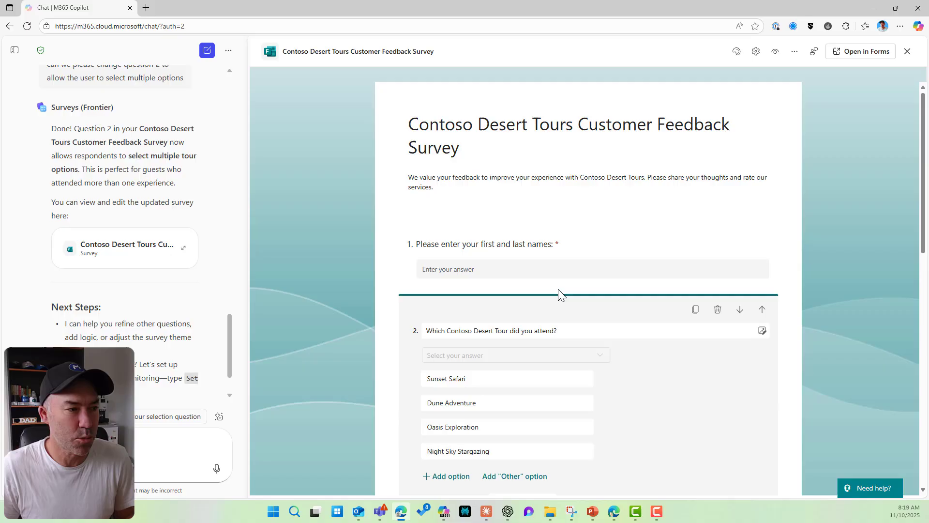
pyautogui.scroll(-7, 559, 290)
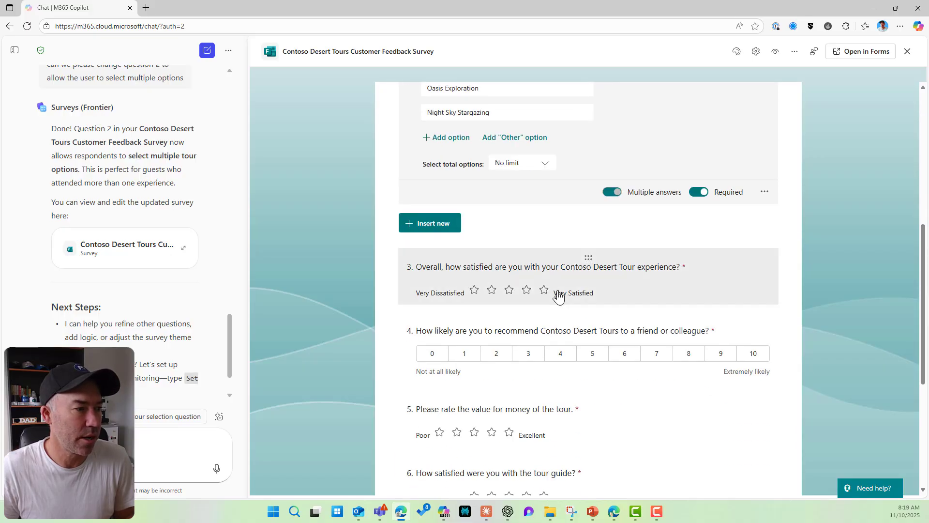
pyautogui.scroll(-1, 558, 295)
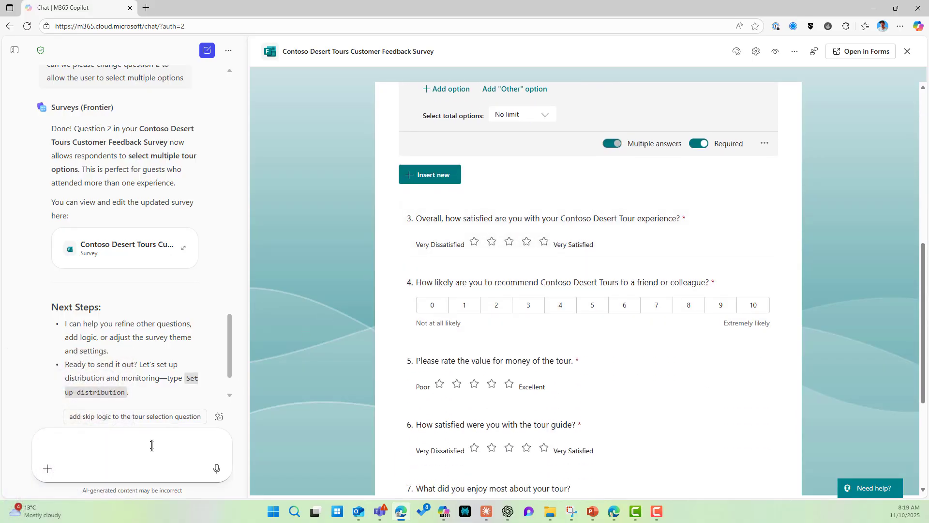
# Step: Ask what other question types could be used for question 3 and read the agent's list
pyautogui.write('hat other question')
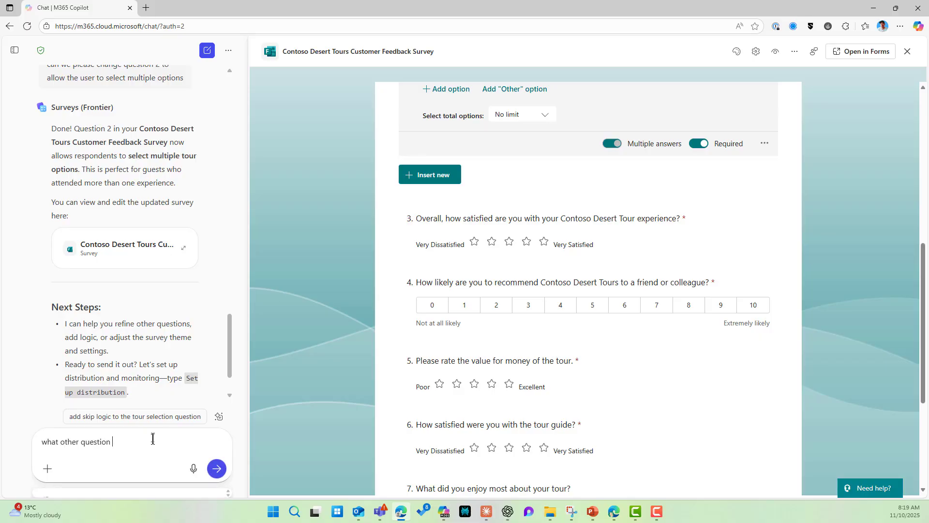
pyautogui.write(' types can we use f')
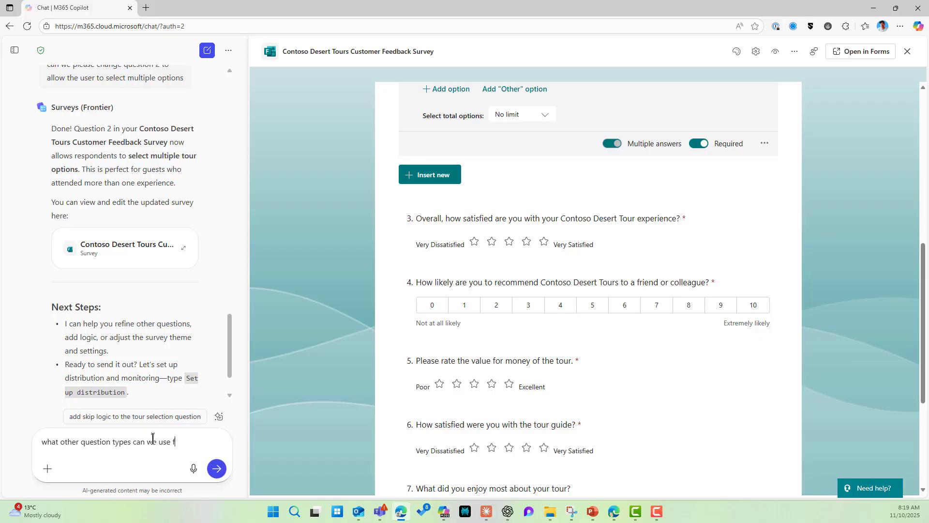
pyautogui.write('nuymner 3')
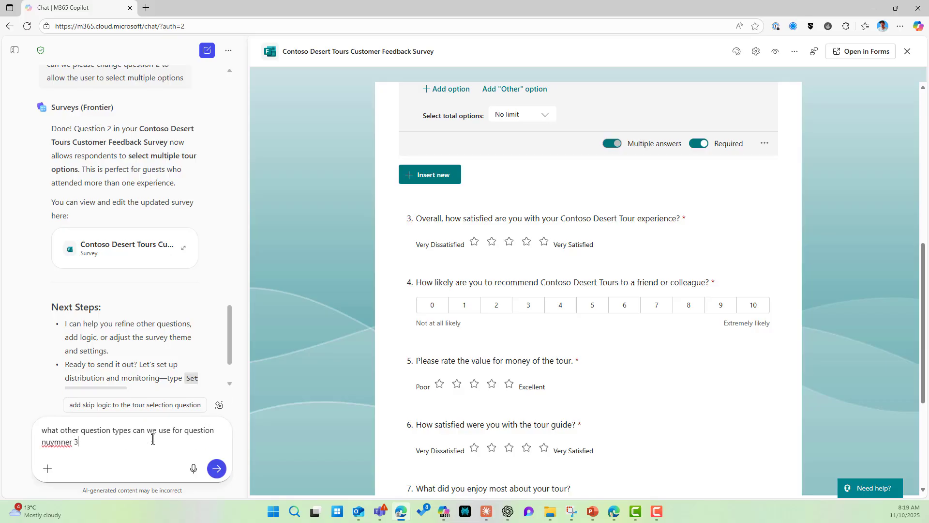
pyautogui.press('Return')
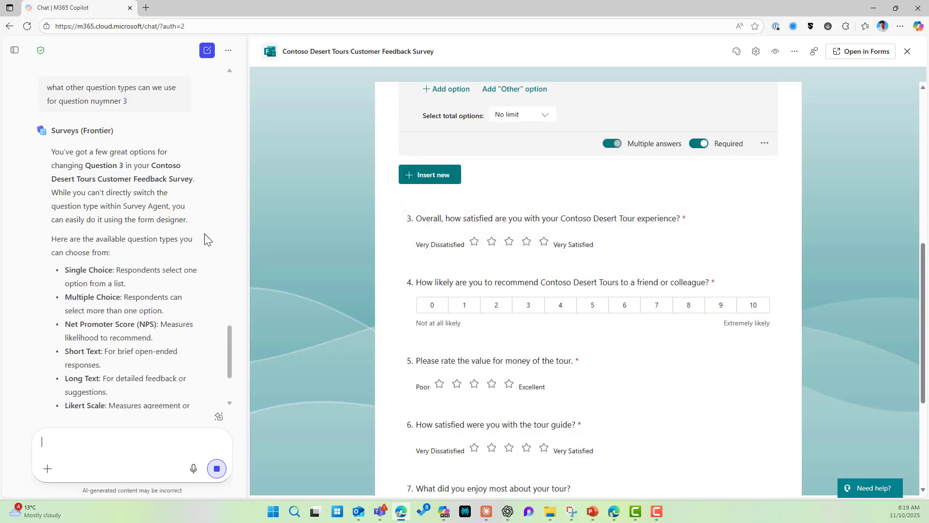
pyautogui.scroll(-1, 126, 265)
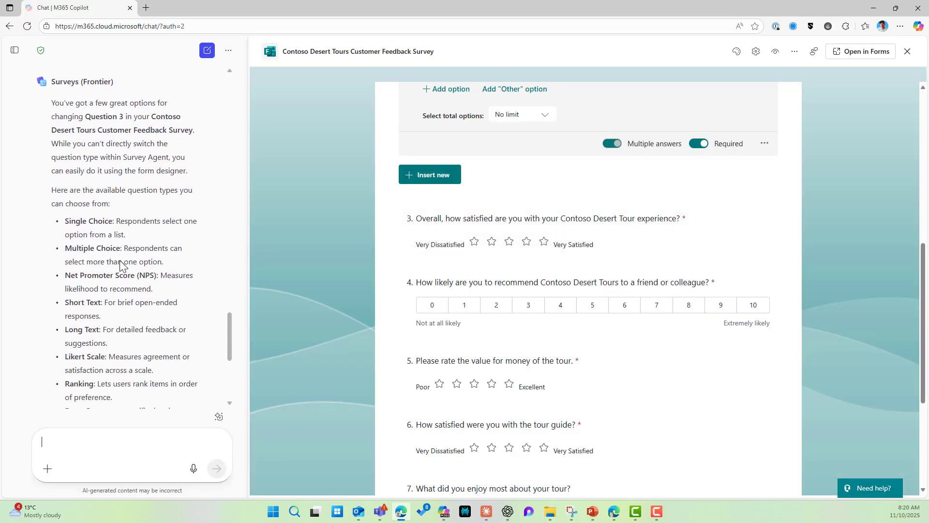
pyautogui.click(132, 446)
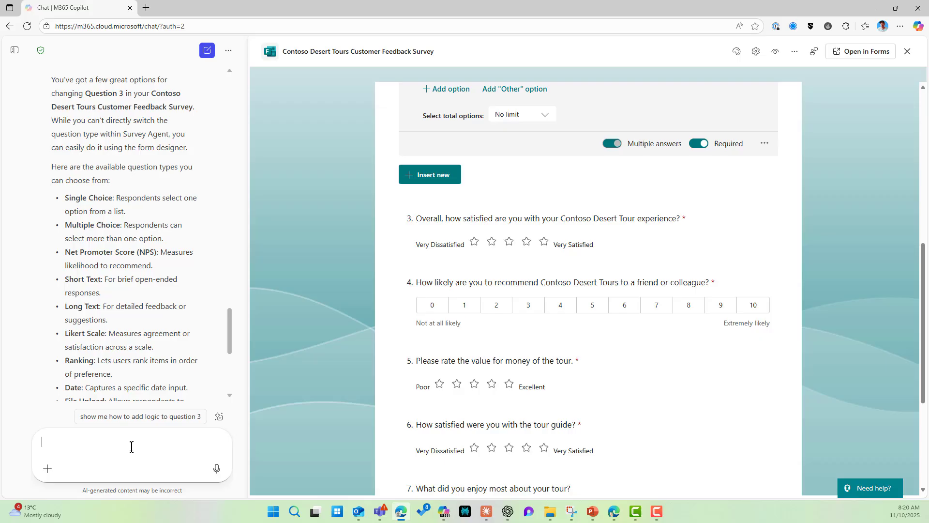
# Step: Request that question 3 become single choice, Very Satisfied to Very Dissatisfied, and check the updated preview
pyautogui.write('can we mak')
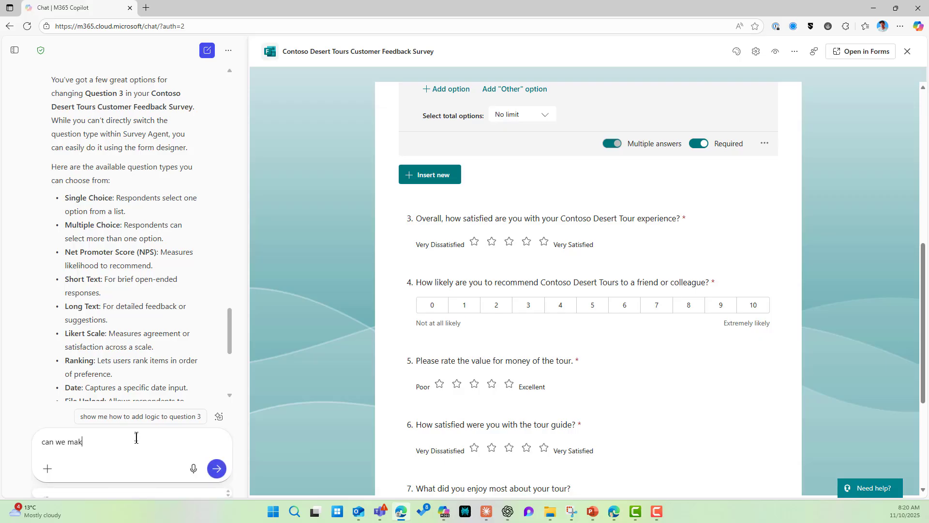
pyautogui.write('e that a single')
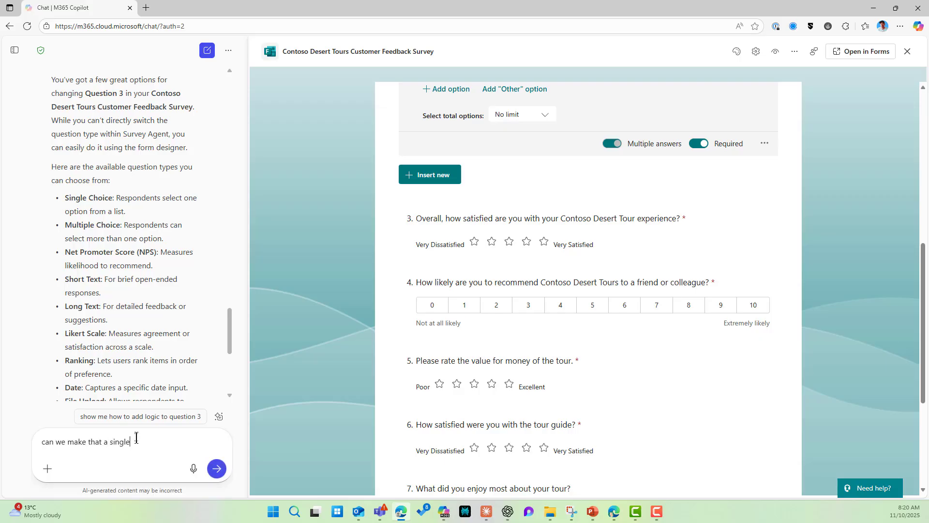
pyautogui.write(' choice please')
pyautogui.press('Return')
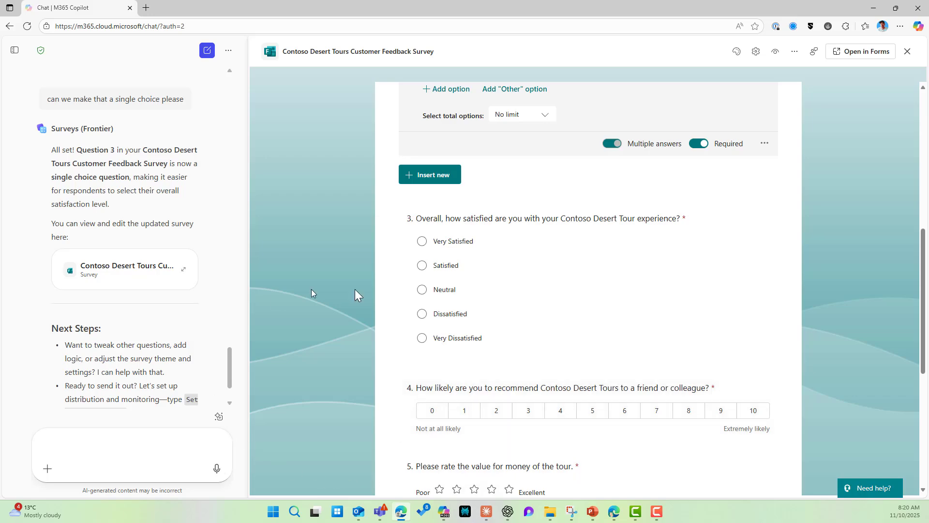
pyautogui.scroll(-6, 522, 296)
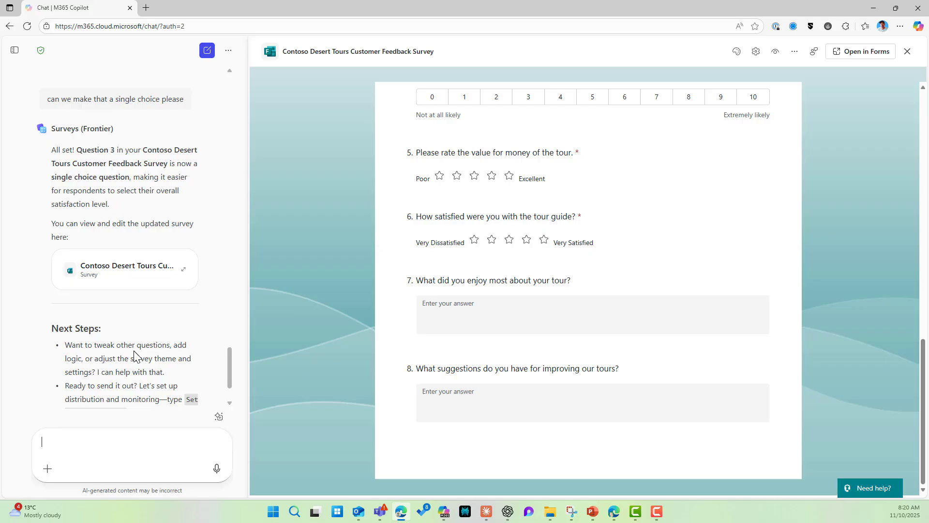
pyautogui.scroll(-1, 132, 361)
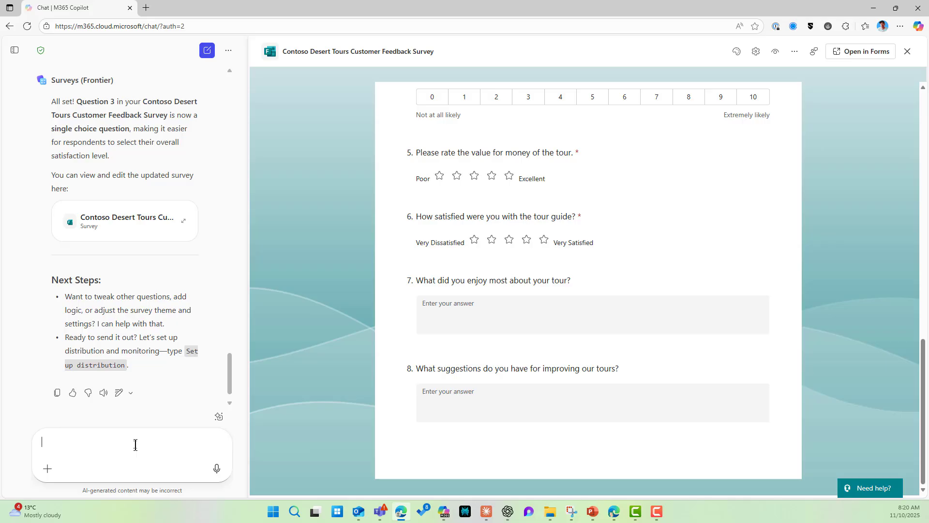
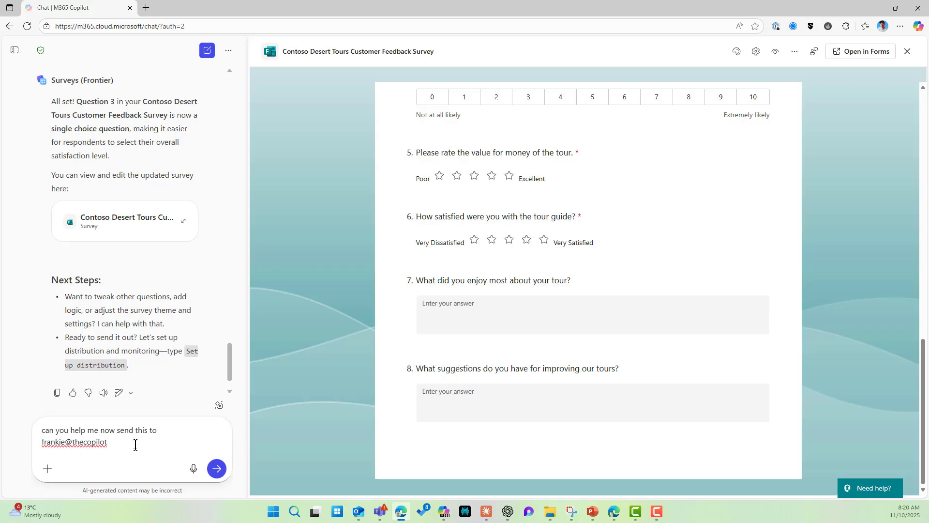
# Step: Ask the agent to e-mail the survey to the recipient's address and review the drafted invitation
pyautogui.press('Return')
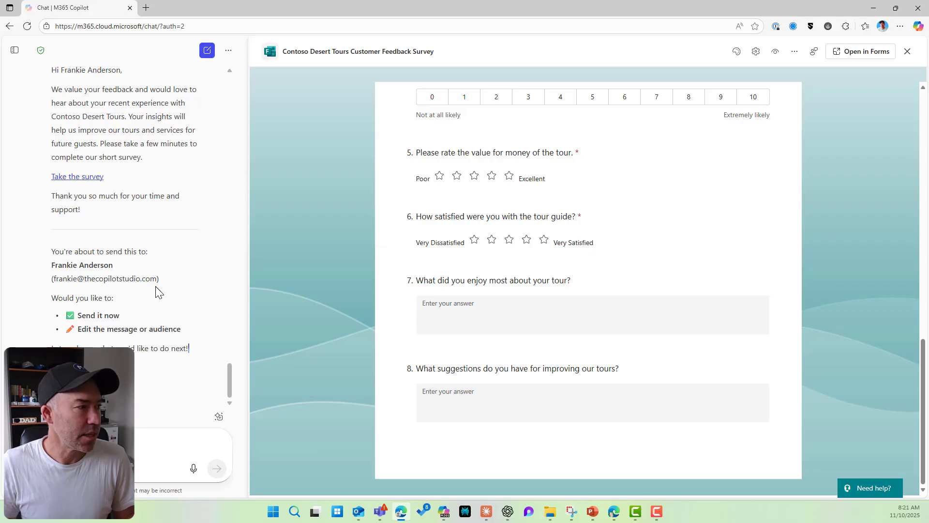
pyautogui.scroll(5, 94, 249)
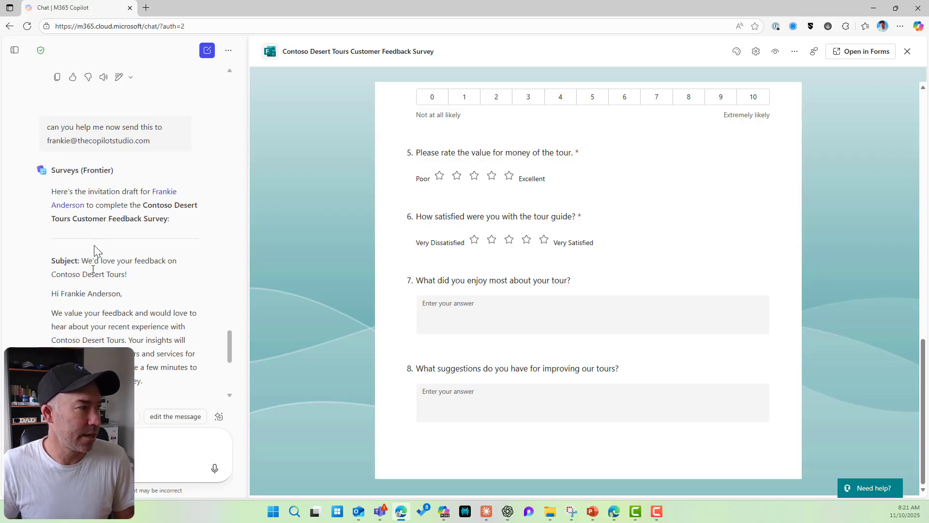
pyautogui.scroll(-3, 97, 247)
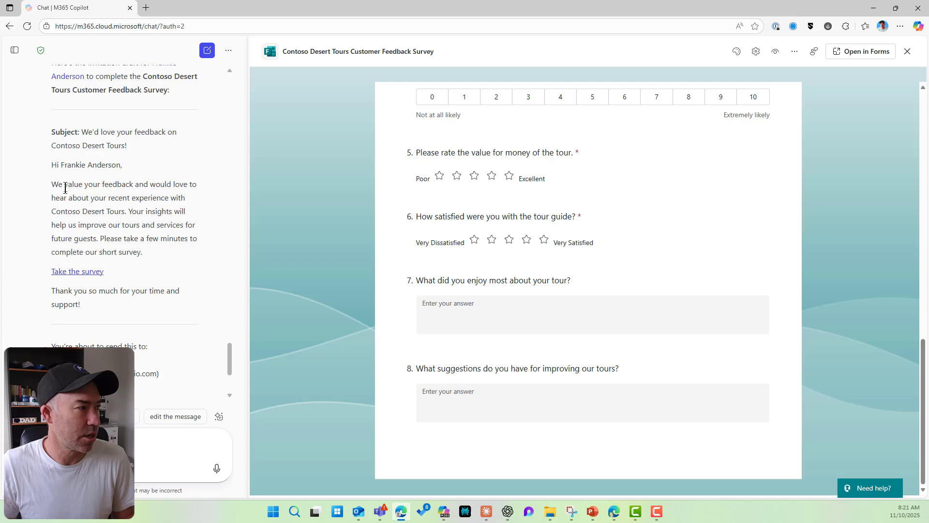
pyautogui.scroll(-3, 163, 260)
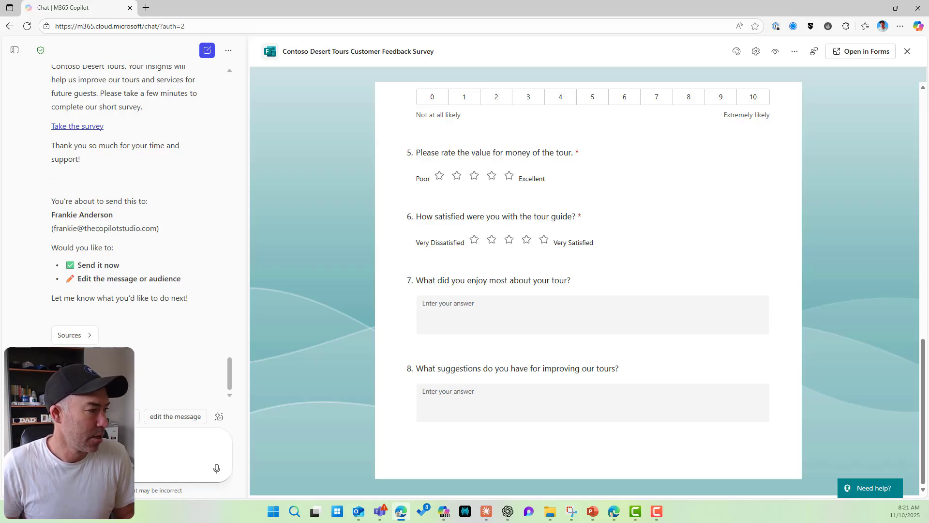
# Step: Have the Surveys agent send the invitation now, then bring up the recipient's Outlook mailbox window
pyautogui.click(113, 416)
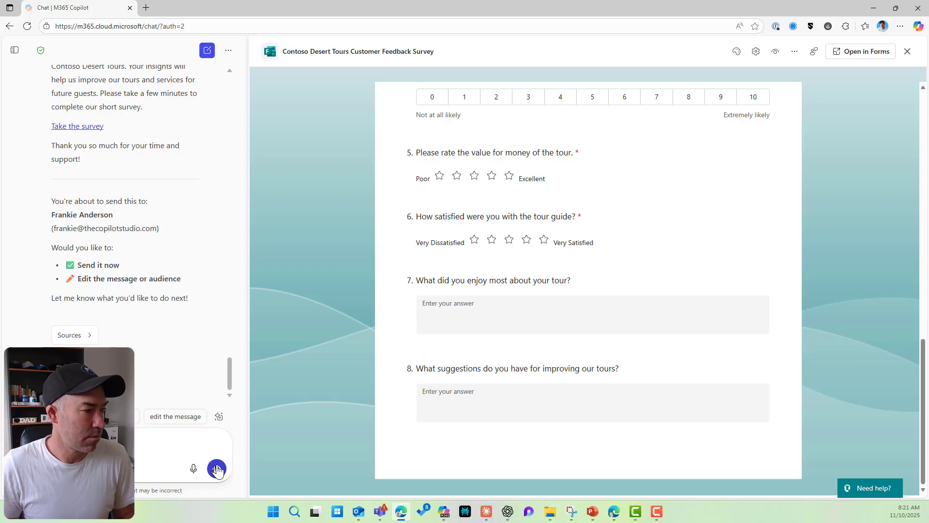
pyautogui.click(217, 469)
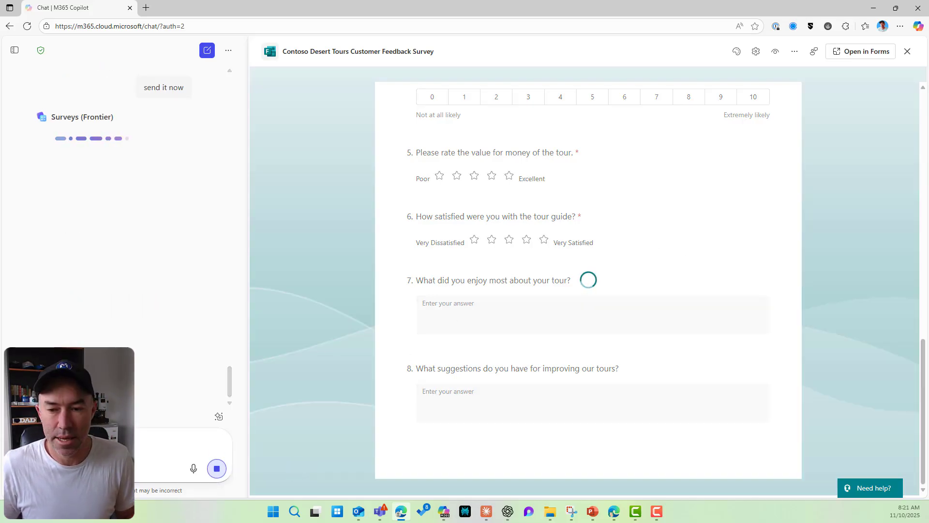
pyautogui.click(614, 511)
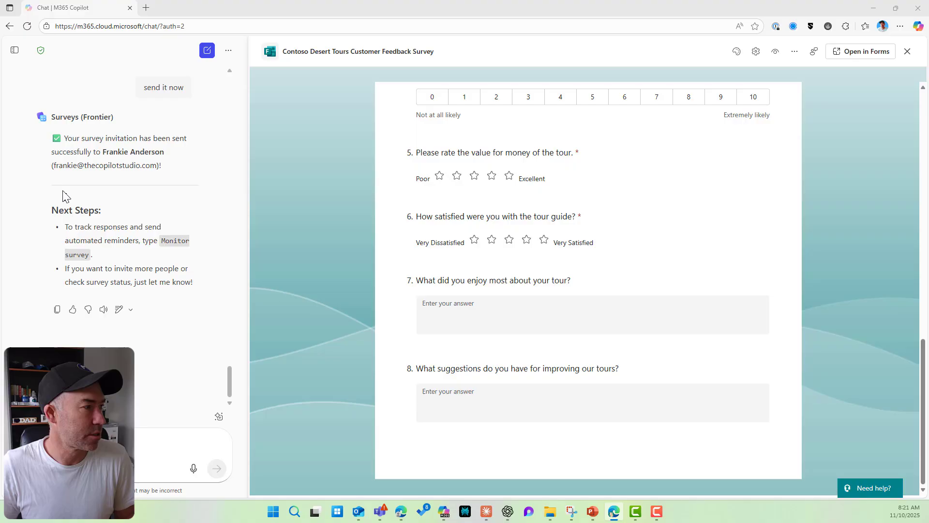
pyautogui.moveTo(65, 142); pyautogui.dragTo(169, 166)
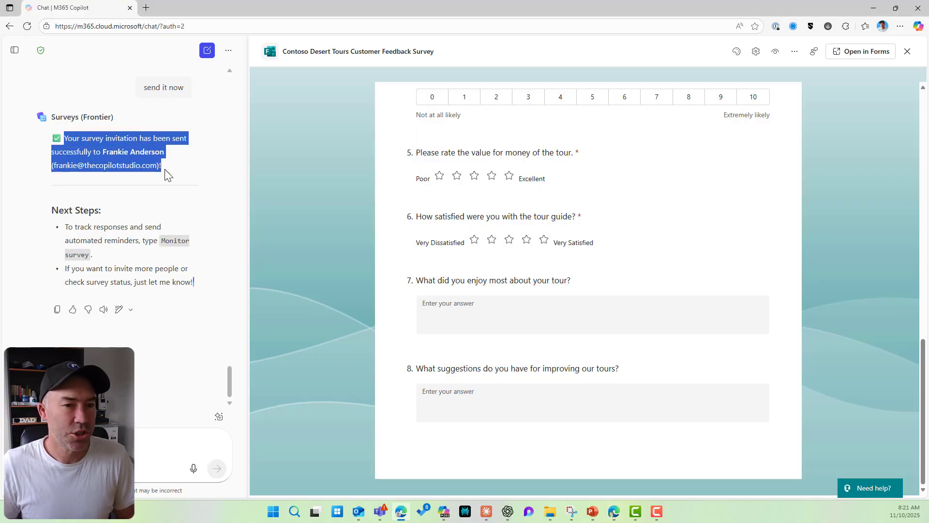
pyautogui.click(614, 512)
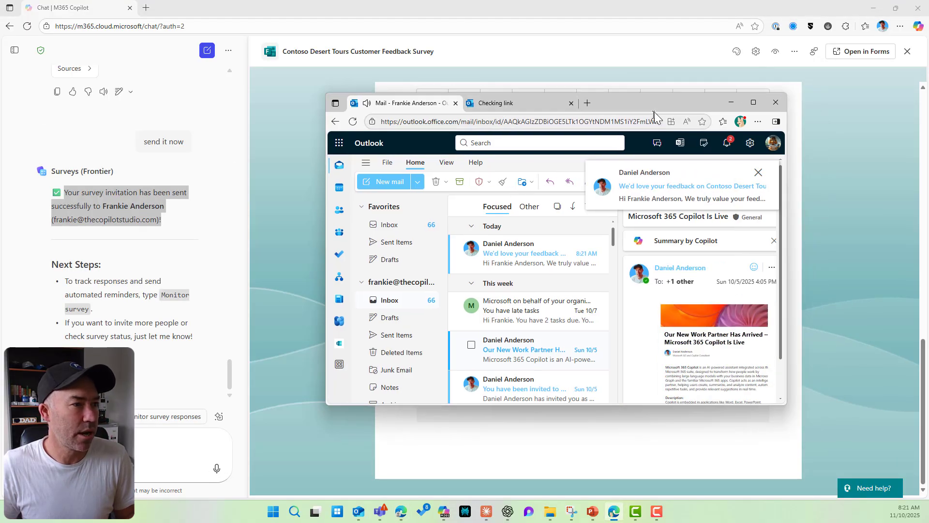
# Step: In the maximized Outlook window, open the 'We'd love your feedback on Contoso Desert Tours!' email and follow its survey link
pyautogui.doubleClick(655, 103)
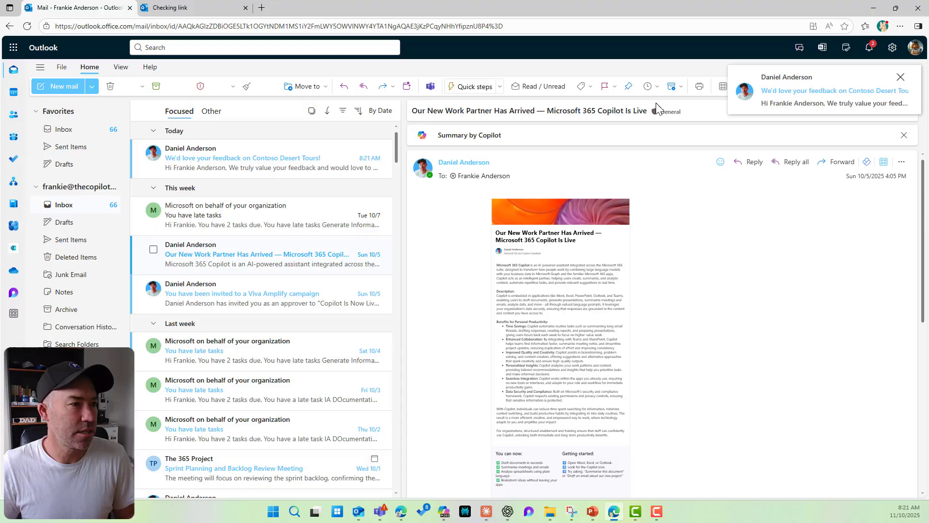
pyautogui.click(247, 153)
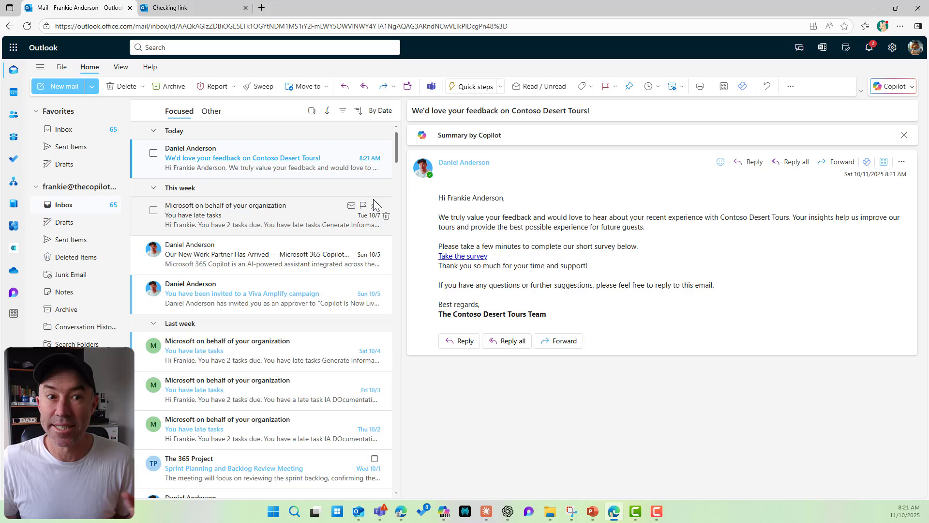
pyautogui.click(460, 256)
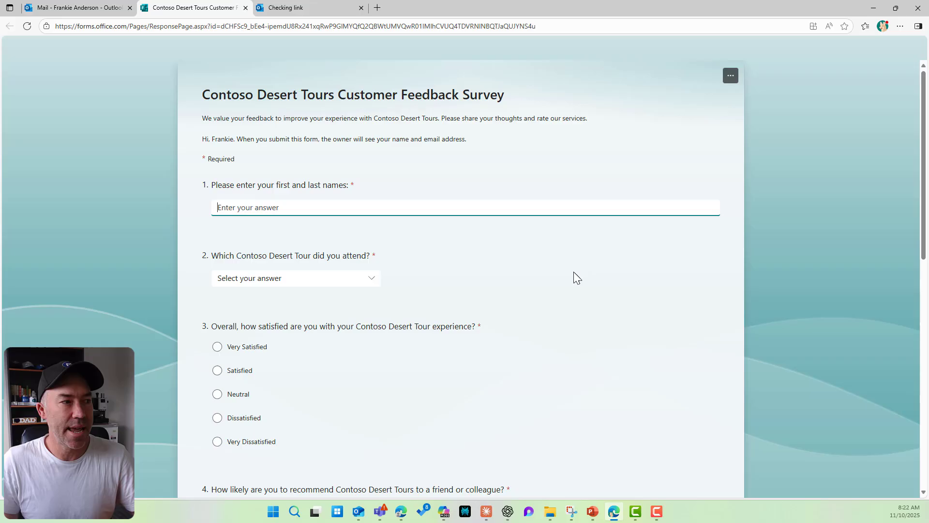
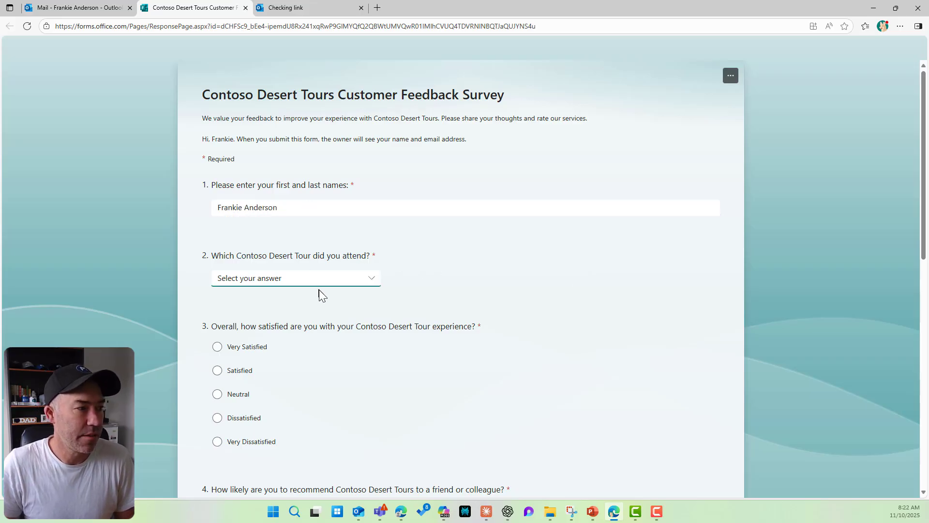
# Step: Answer questions 1–3 with the respondent's full name, the Dune Adventure tour and a Satisfied rating
pyautogui.click(325, 279)
pyautogui.click(322, 319)
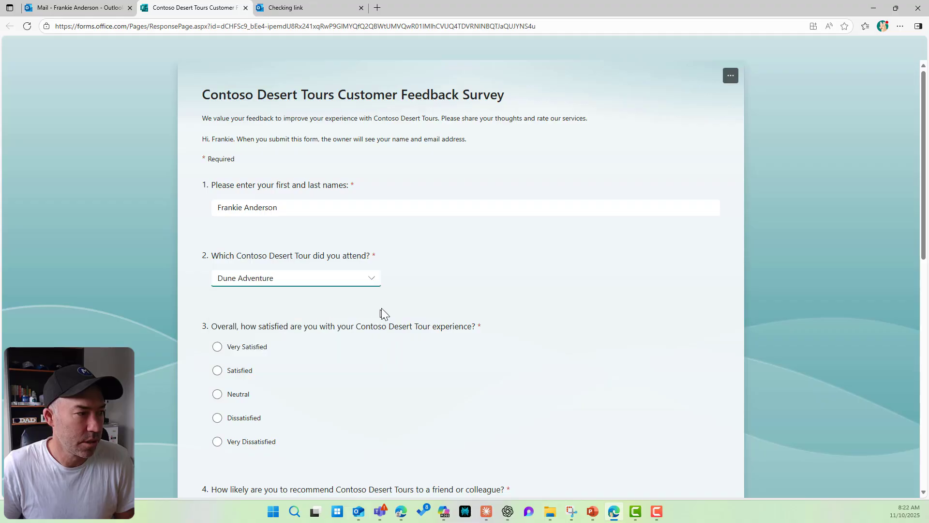
pyautogui.click(355, 282)
pyautogui.click(299, 369)
pyautogui.click(245, 370)
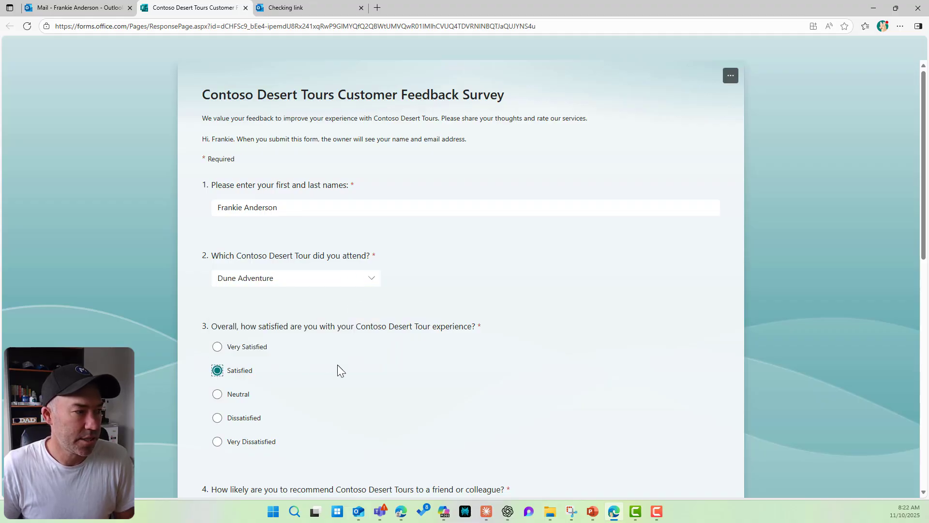
pyautogui.scroll(-10, 338, 368)
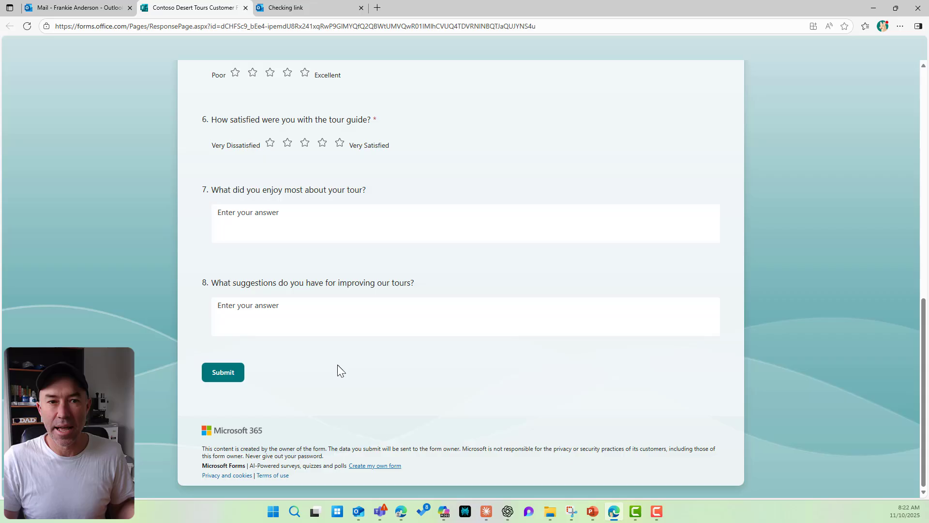
pyautogui.scroll(3, 337, 371)
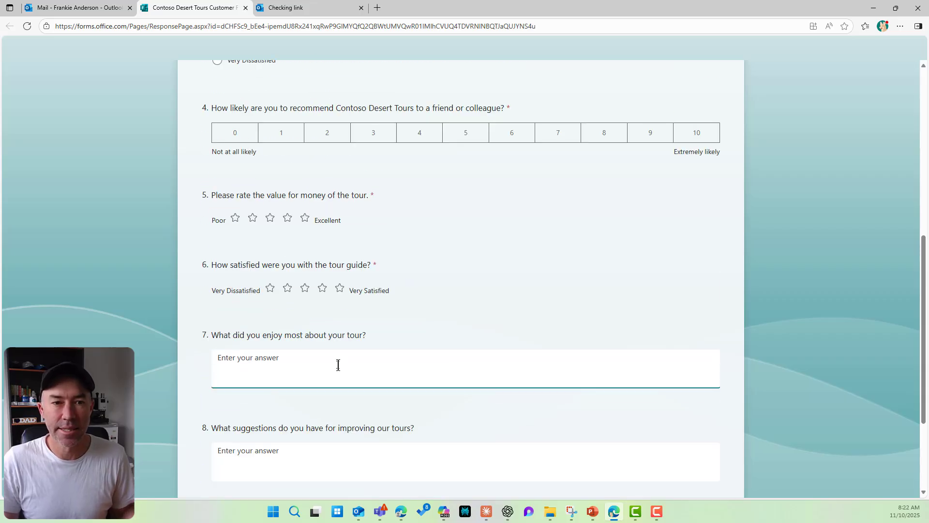
pyautogui.scroll(3, 337, 364)
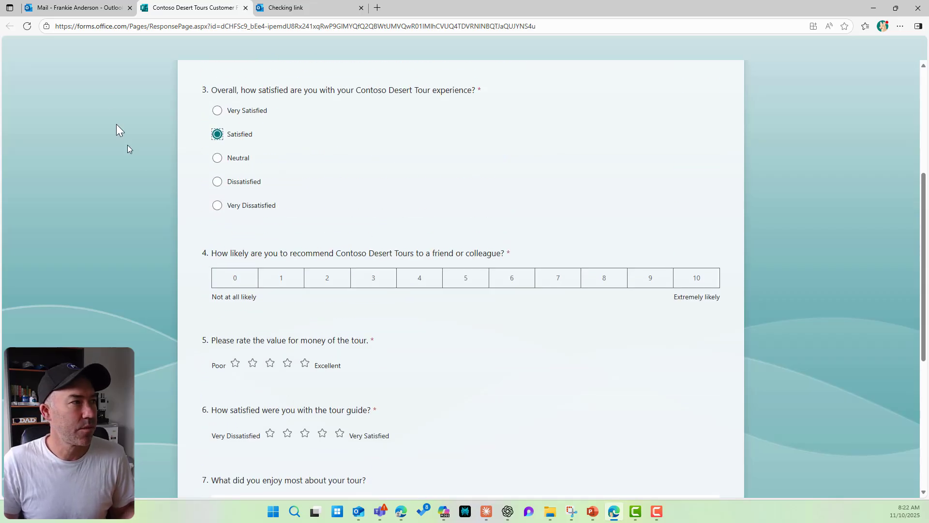
# Step: Minimize the survey form window to reveal the Copilot chat behind it
pyautogui.click(874, 8)
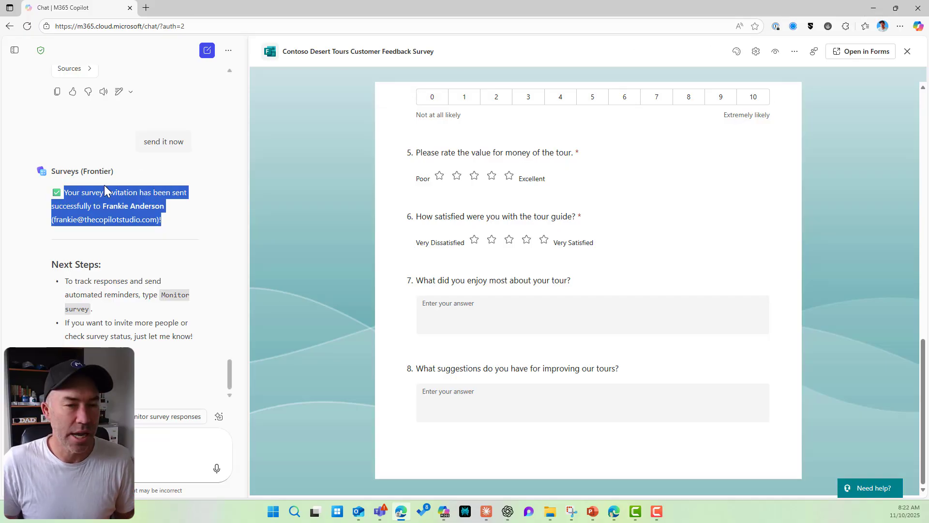